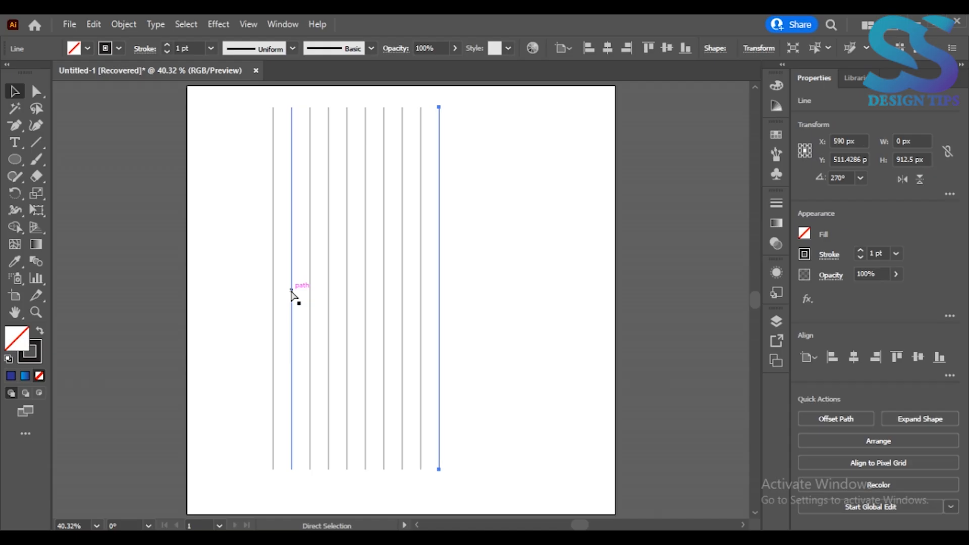
- Group all the vertical lines and center the group horizontally and vertically on the artboard
key("v")
left_click_drag(210, 305, 526, 402)
right_click(525, 397)
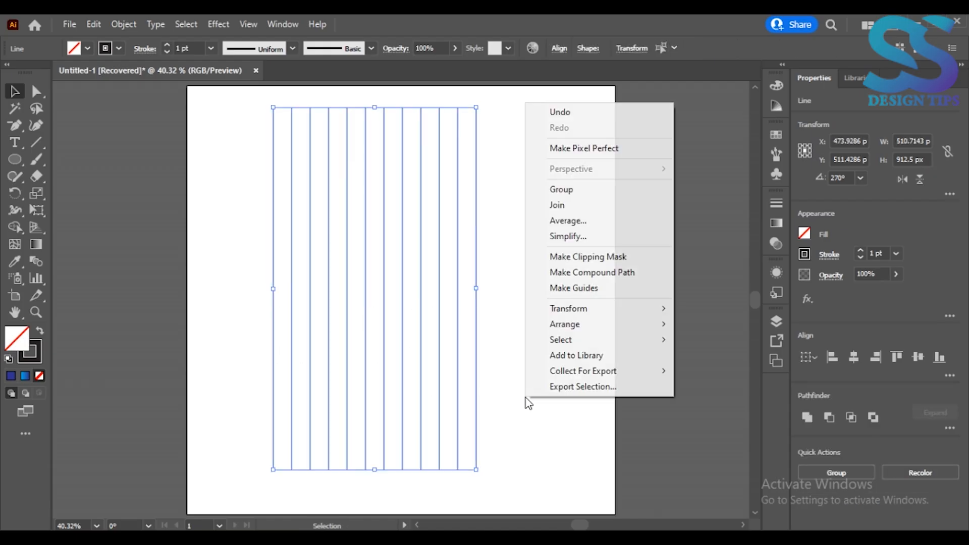
left_click(573, 190)
left_click(862, 356)
left_click(917, 357)
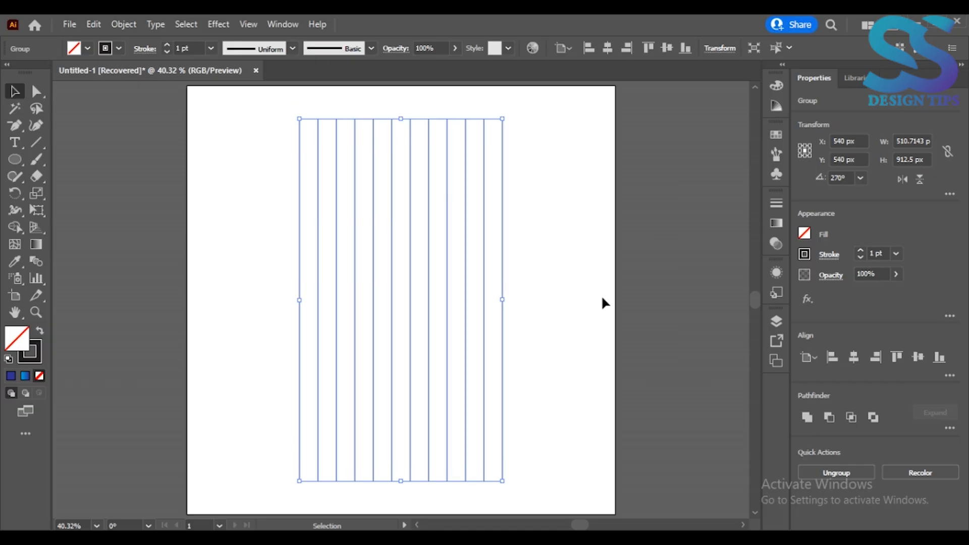
- Copy the line group, paste it in front, and rotate the copy a quarter turn so its lines run horizontally
left_click(102, 19)
left_click(114, 90)
left_click(94, 24)
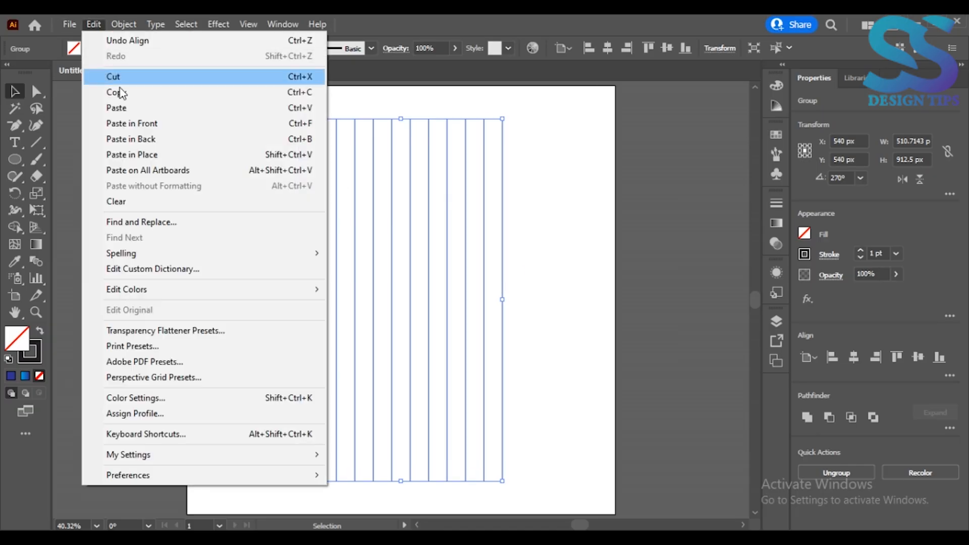
left_click(135, 123)
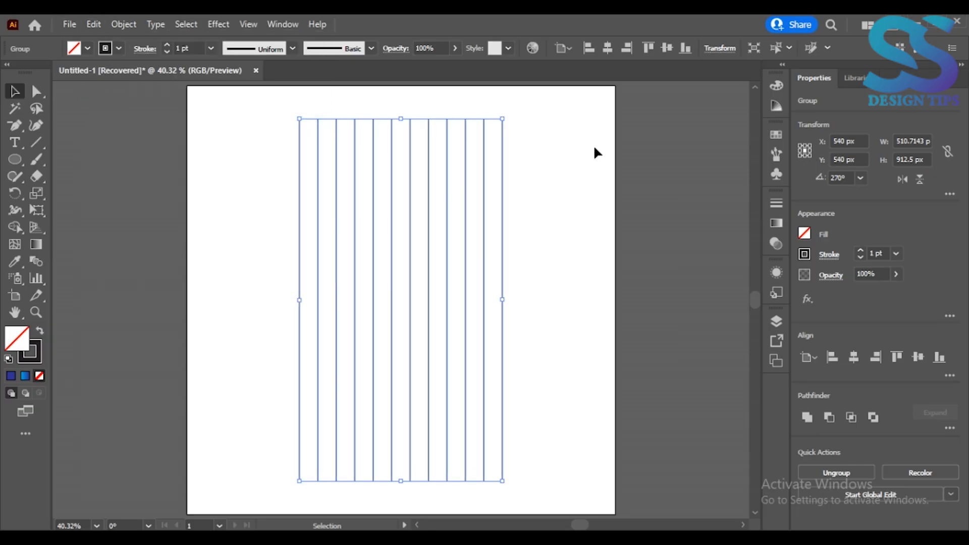
left_click(505, 112)
left_click(504, 121)
left_click_drag(504, 114, 588, 352)
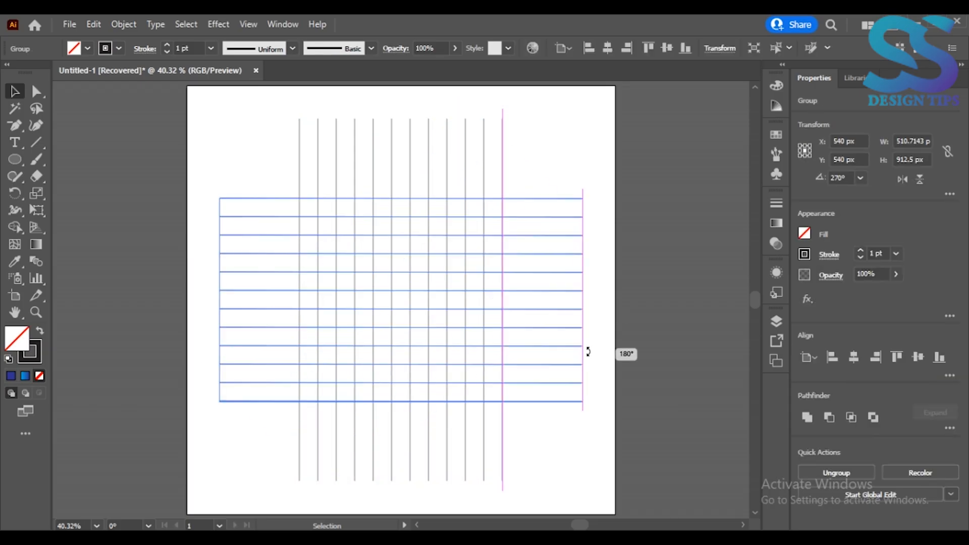
left_click(247, 160)
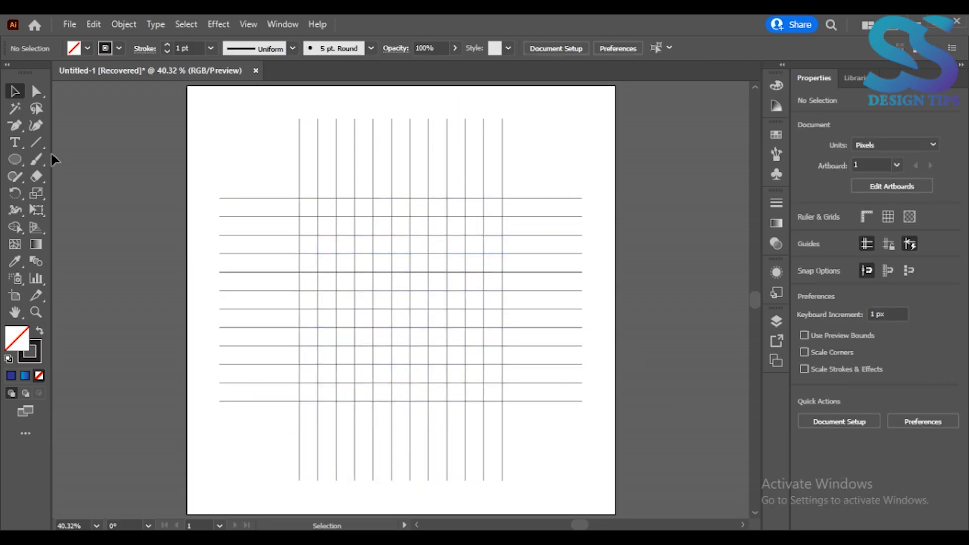
- Draw a circle from the grid's center spanning its full width, and add a concentric copy scaled to about 418 px
left_click_drag(15, 160, 56, 192)
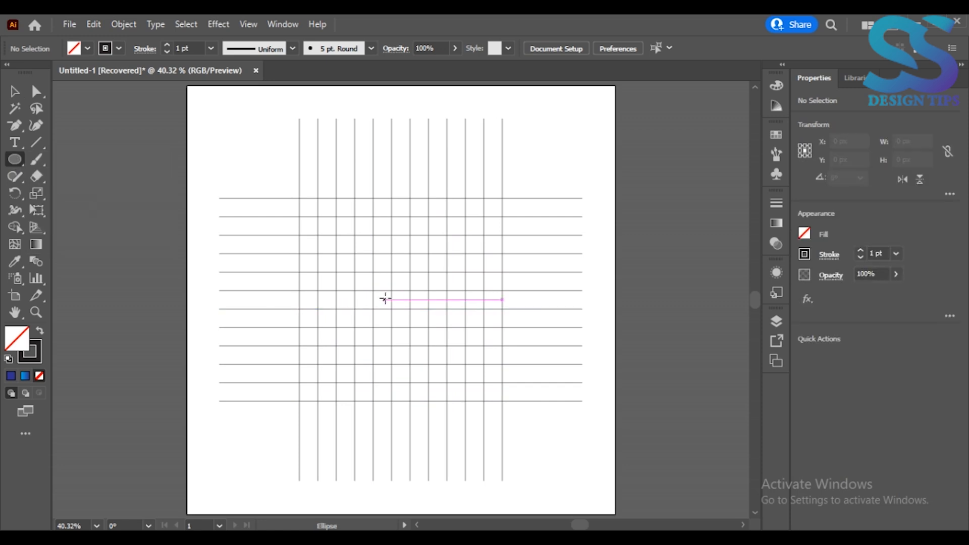
left_click_drag(400, 299, 498, 402)
key("ctrl+equal")
key("ctrl+equal")
key("ctrl+equal")
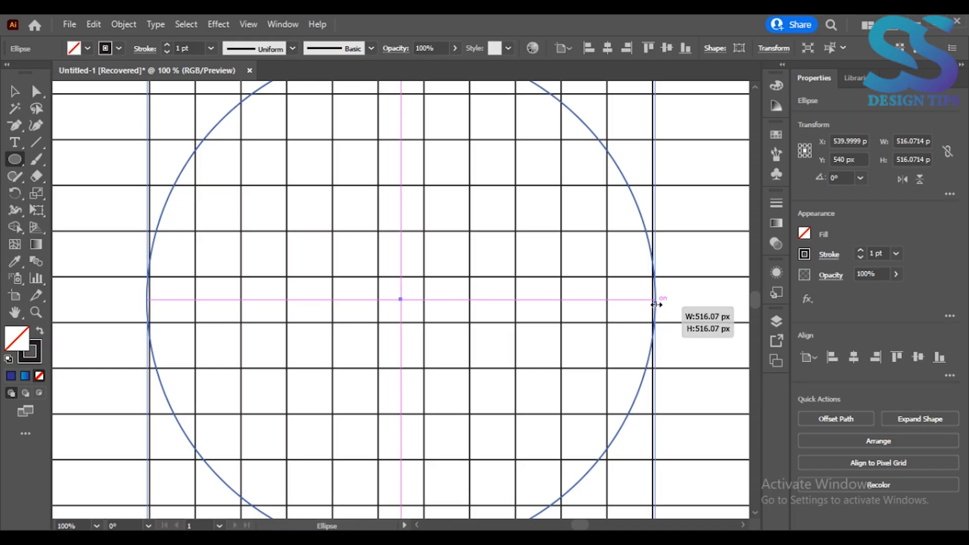
left_click_drag(655, 304, 604, 299)
key("ctrl+0")
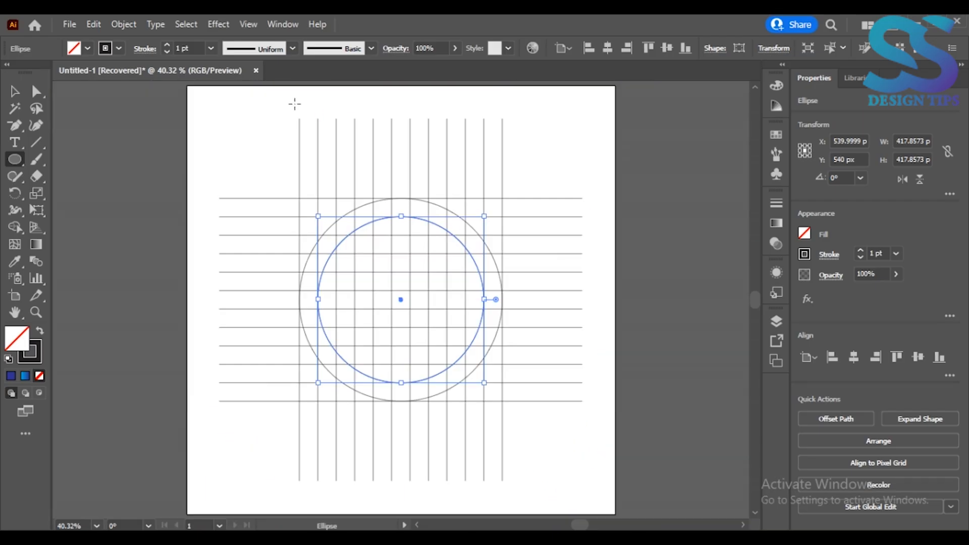
- Make a copy of the vertical line group rotated by 60°
left_click(14, 92)
left_click(421, 156)
right_click(428, 159)
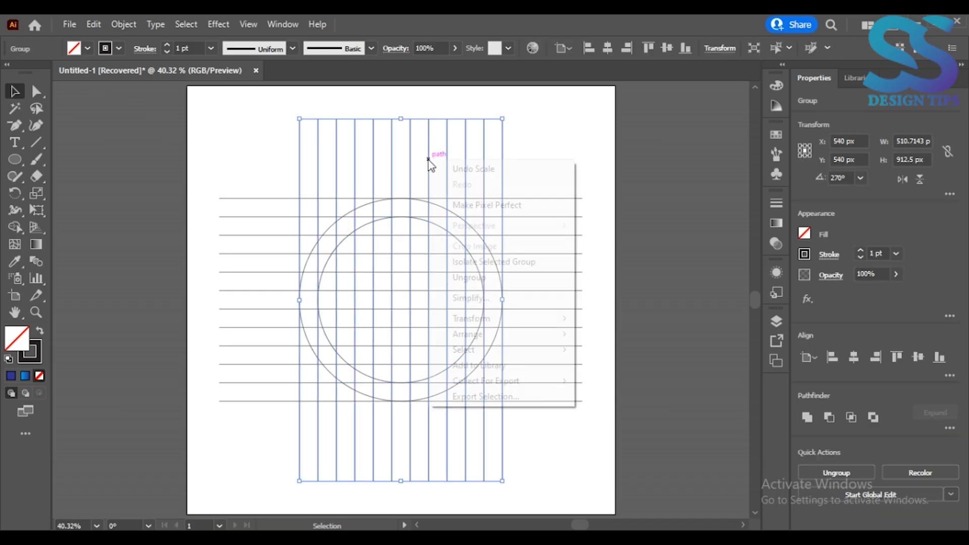
mouse_move(505, 318)
left_click(601, 355)
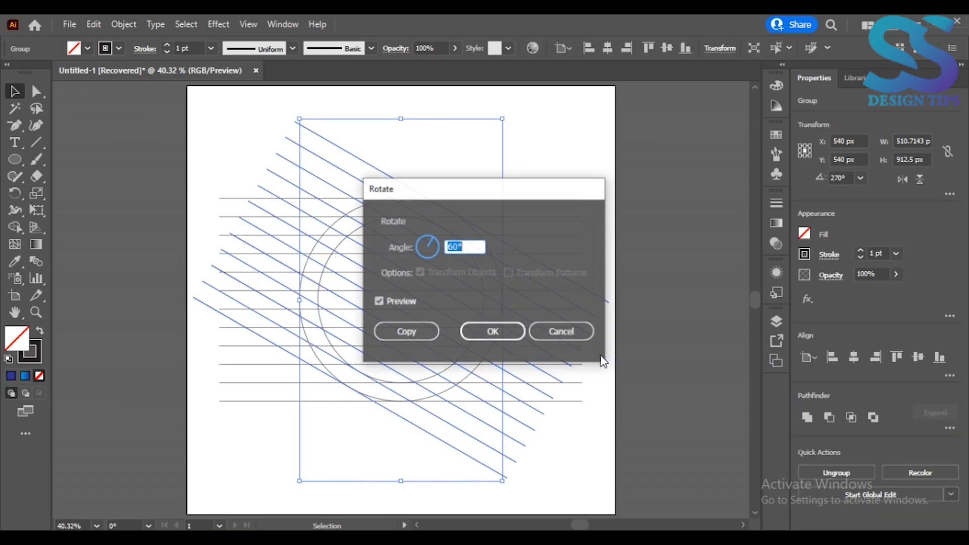
left_click(422, 331)
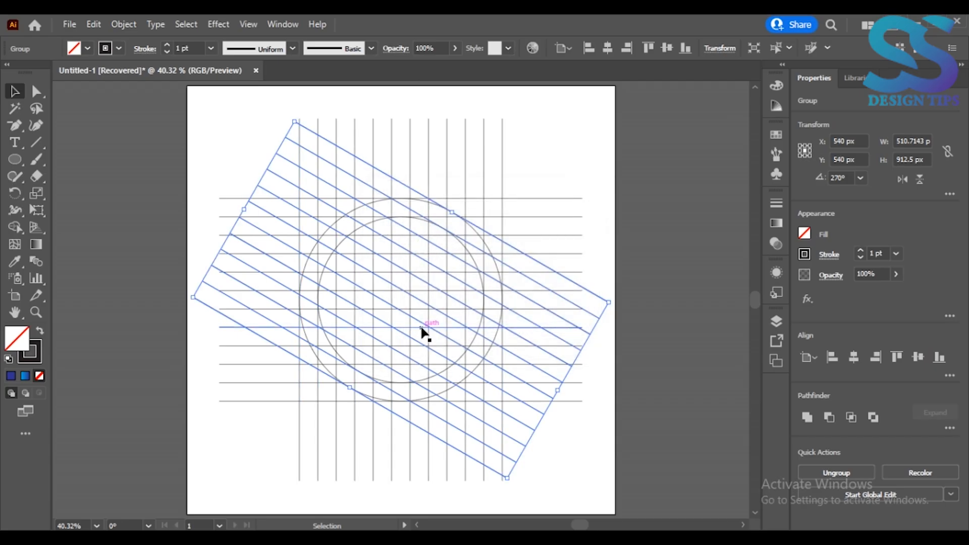
- Make a copy of the slanted line group reflected across the vertical axis
right_click(421, 328)
mouse_move(536, 242)
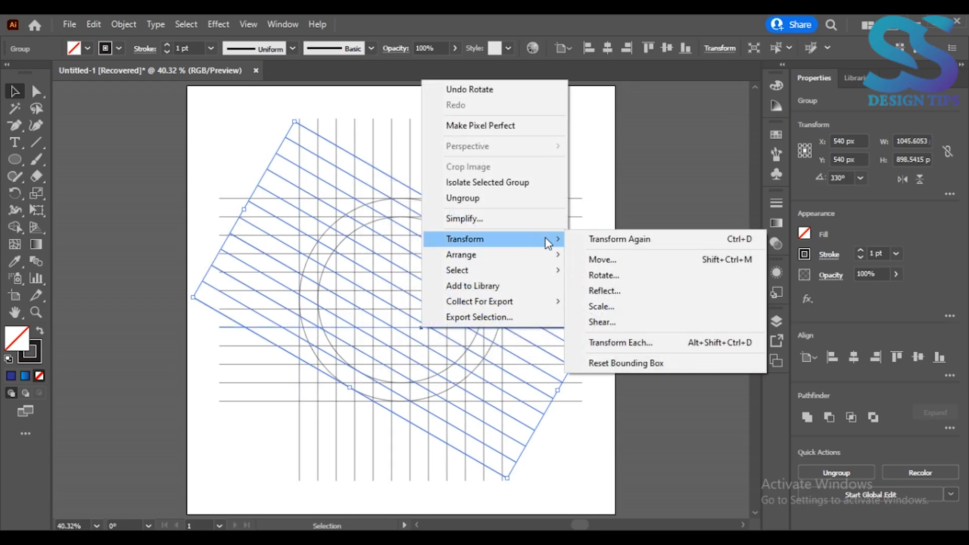
left_click(616, 293)
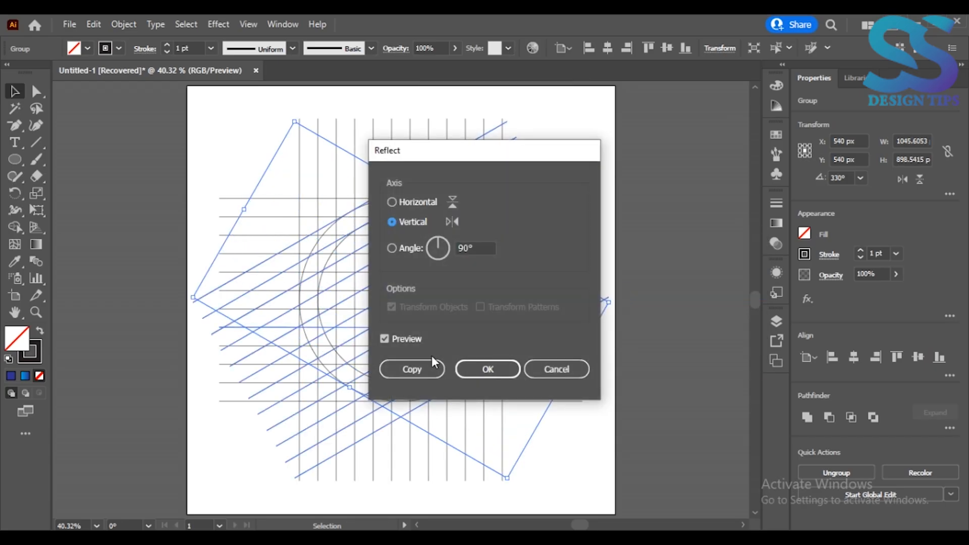
left_click(427, 366)
- Select the whole grid and, with Shape Builder and a black fill without stroke, merge the K's curved outer stem
key("ctrl+a")
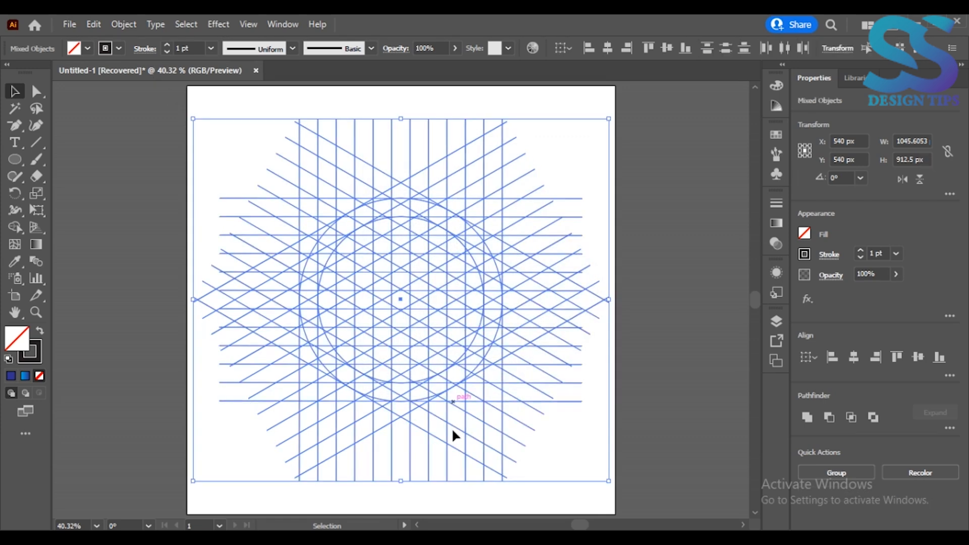
key("ctrl+plus")
key("ctrl+plus")
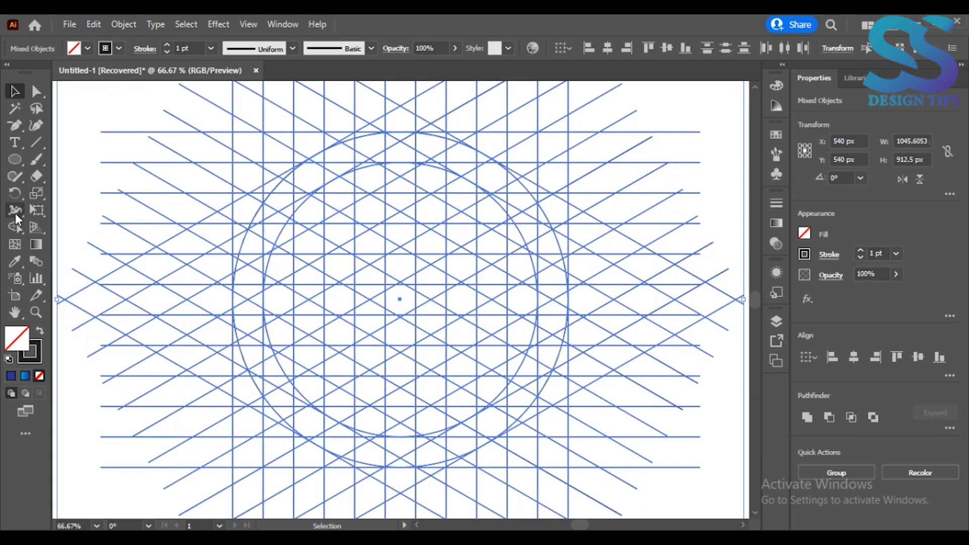
left_click(15, 211)
left_click(40, 335)
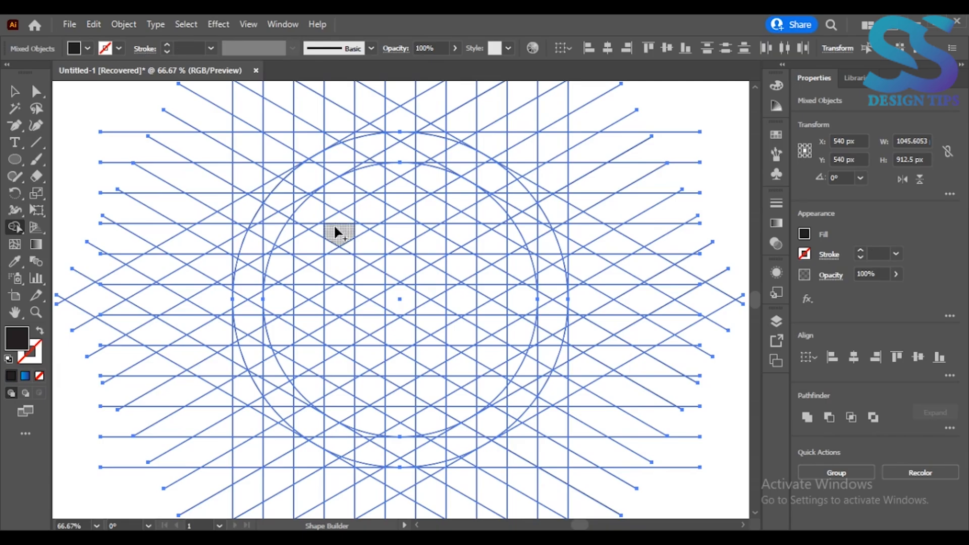
left_click_drag(263, 256, 257, 346)
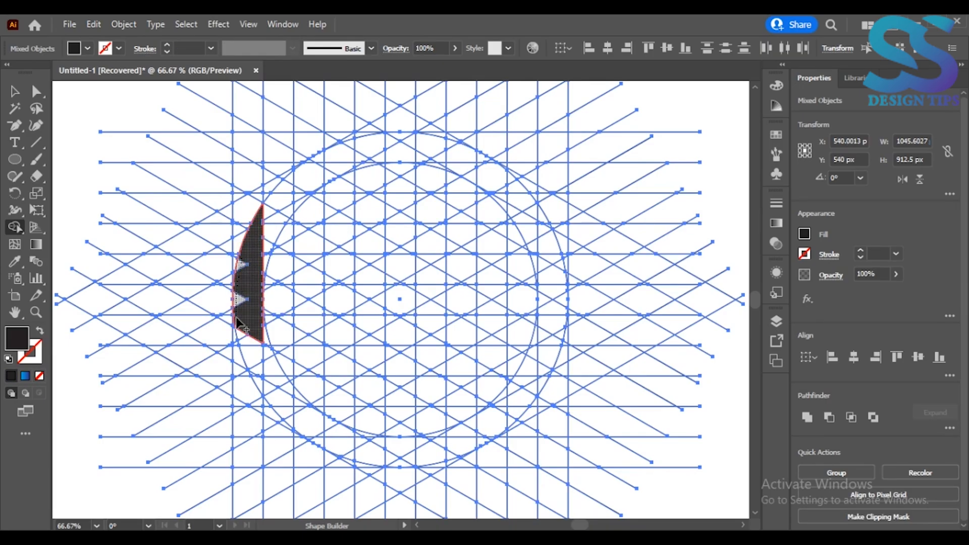
left_click(259, 389)
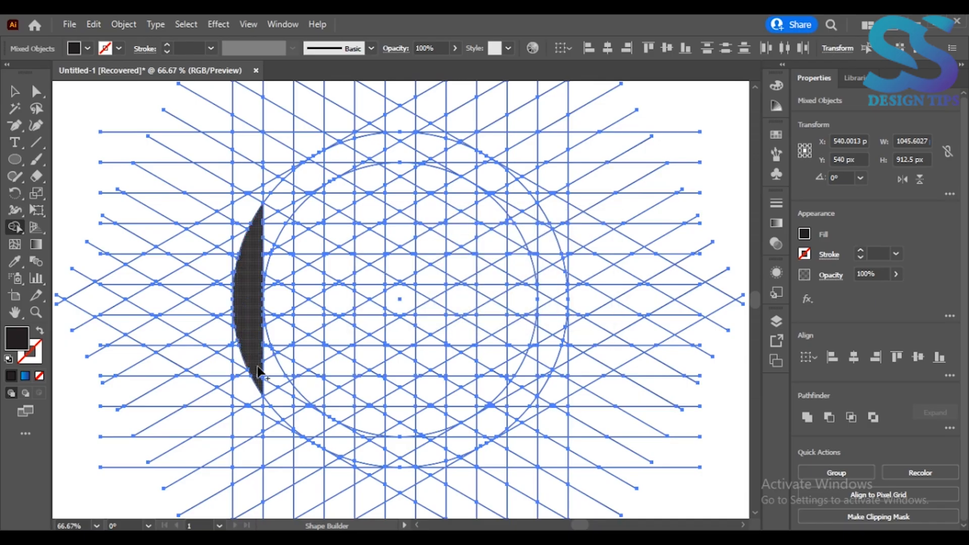
- Merge the grid cells forming the K's straight stem and its slanted middle link, filling the leftover gaps
mouse_move(318, 160)
left_mouse_down()
mouse_move(312, 275)
mouse_move(264, 310)
mouse_move(297, 310)
mouse_move(313, 446)
left_mouse_up()
mouse_move(283, 307)
left_mouse_down()
mouse_move(261, 324)
mouse_move(268, 309)
mouse_move(259, 292)
mouse_move(292, 276)
mouse_move(275, 295)
mouse_move(277, 283)
mouse_move(300, 277)
mouse_move(298, 179)
left_mouse_up()
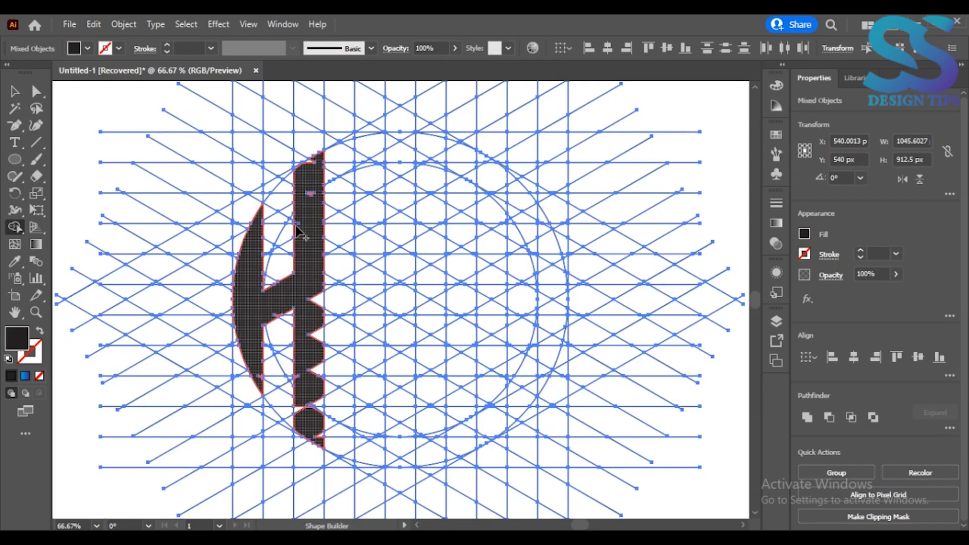
left_click_drag(307, 160, 313, 264)
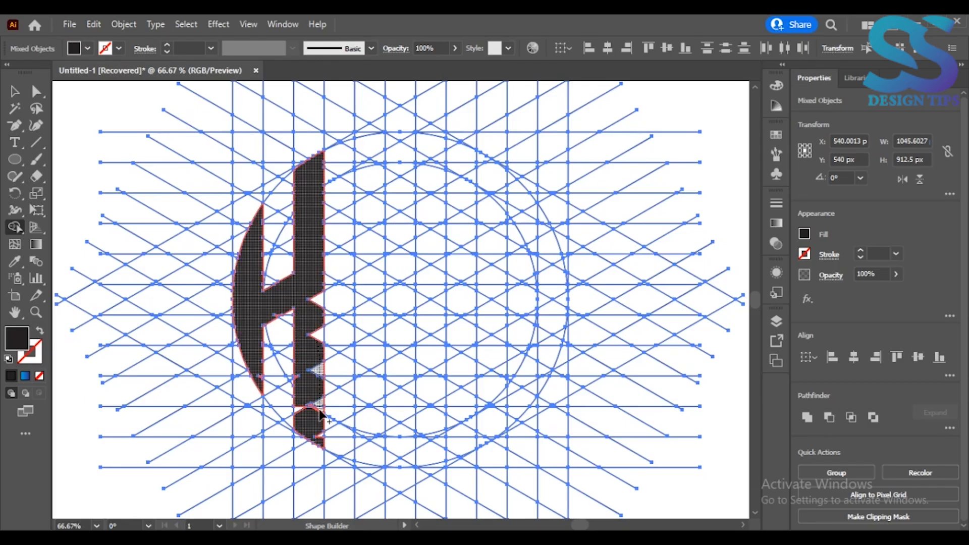
left_click_drag(320, 443, 319, 443)
left_click_drag(298, 391, 300, 383)
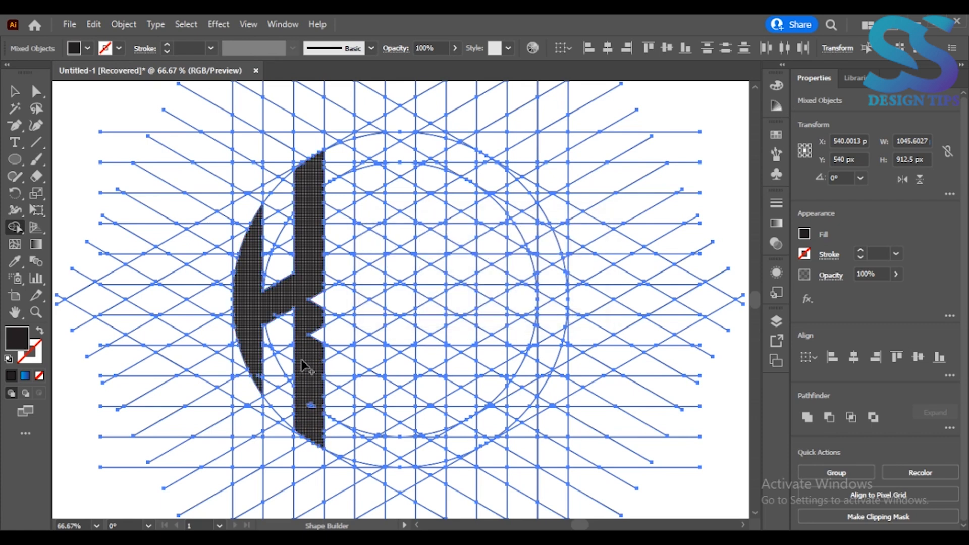
left_click_drag(313, 330, 313, 362)
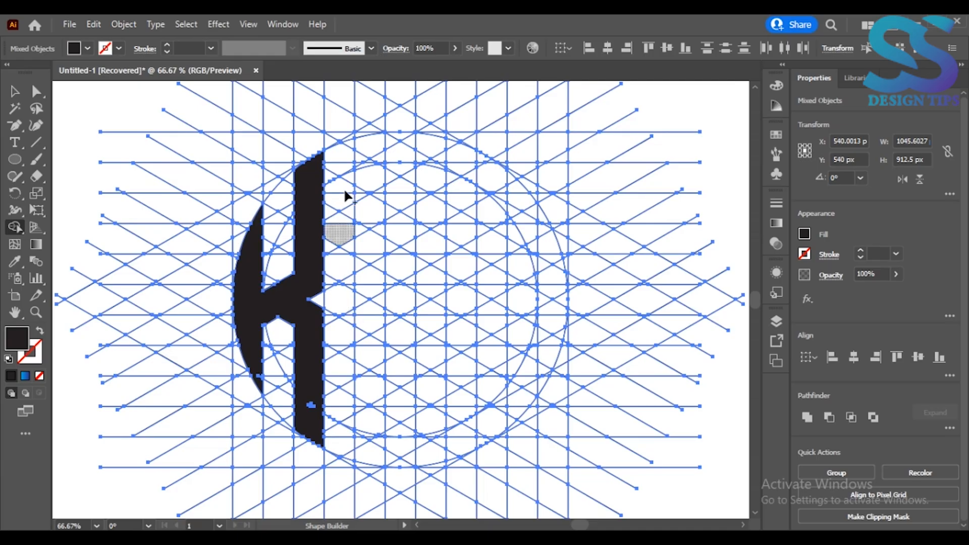
- Merge the full-height column for the B's straight stem and the curved cells forming its lower bar
mouse_move(371, 144)
left_mouse_down()
mouse_move(362, 176)
mouse_move(373, 156)
mouse_move(383, 165)
mouse_move(376, 215)
mouse_move(362, 187)
mouse_move(366, 269)
mouse_move(380, 222)
mouse_move(368, 456)
mouse_move(359, 381)
left_mouse_up()
key("ctrl+z")
left_click_drag(358, 285, 360, 283)
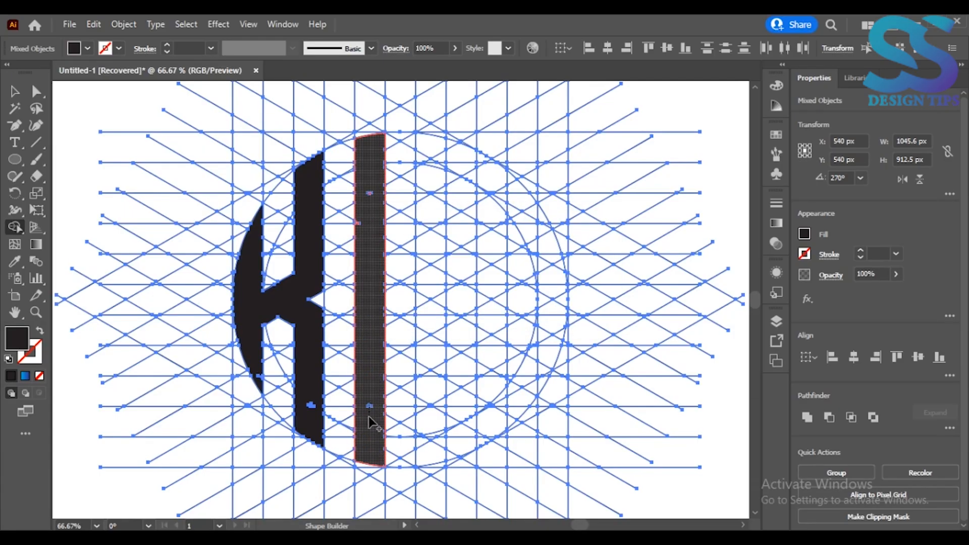
mouse_move(445, 437)
left_mouse_down()
mouse_move(386, 440)
mouse_move(440, 438)
mouse_move(431, 453)
mouse_move(394, 465)
left_mouse_up()
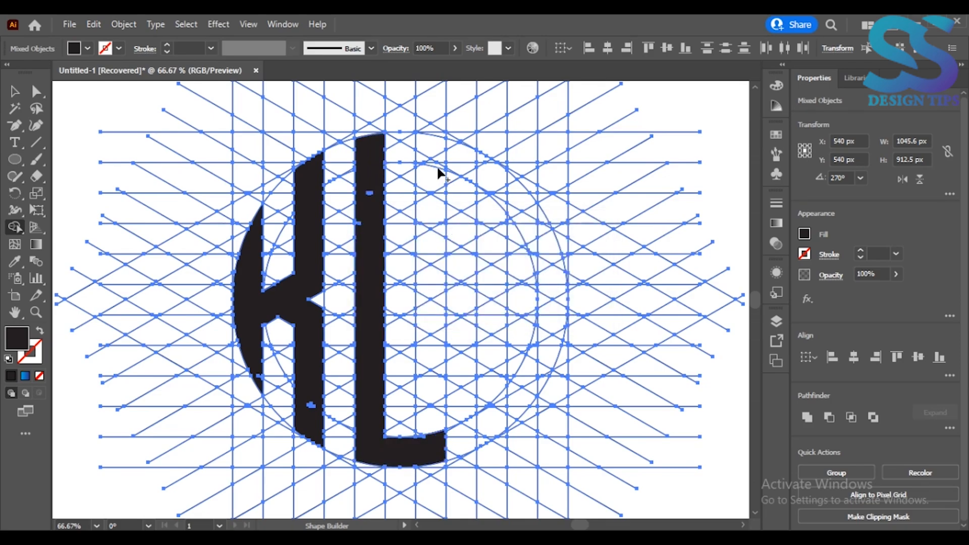
- Merge the cells for the B's upper bar, slanted middle bar and notched outer stem to complete the letter
mouse_move(439, 167)
left_mouse_down()
mouse_move(385, 154)
mouse_move(423, 139)
mouse_move(385, 141)
mouse_move(431, 149)
mouse_move(377, 150)
mouse_move(405, 136)
mouse_move(393, 138)
mouse_move(438, 141)
mouse_move(430, 218)
left_mouse_up()
mouse_move(435, 263)
left_mouse_down()
mouse_move(426, 291)
mouse_move(376, 323)
left_mouse_up()
left_click_drag(414, 284, 399, 290)
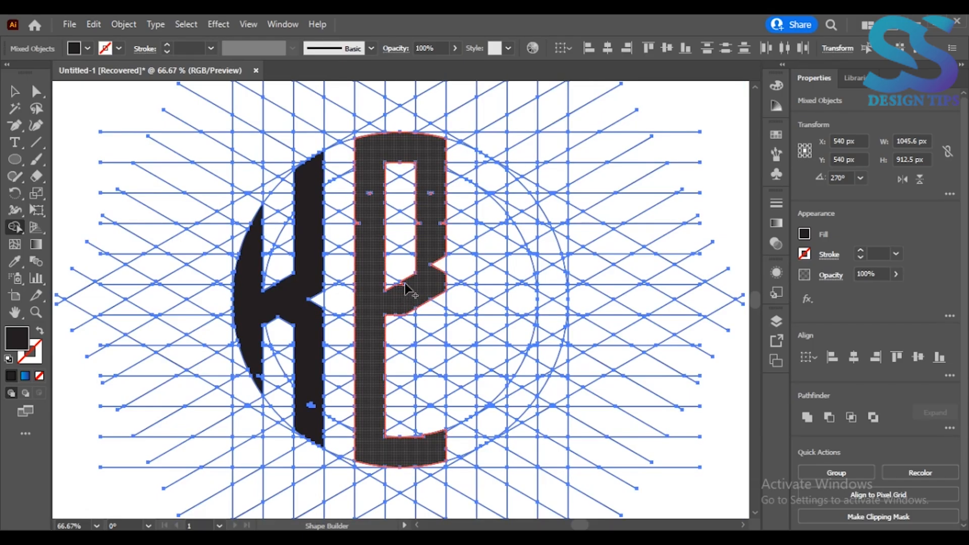
left_click_drag(398, 303, 388, 319)
mouse_move(440, 263)
left_mouse_down()
mouse_move(428, 329)
mouse_move(414, 314)
mouse_move(433, 447)
left_mouse_up()
mouse_move(437, 332)
left_mouse_down()
mouse_move(437, 432)
mouse_move(424, 422)
mouse_move(423, 444)
left_mouse_up()
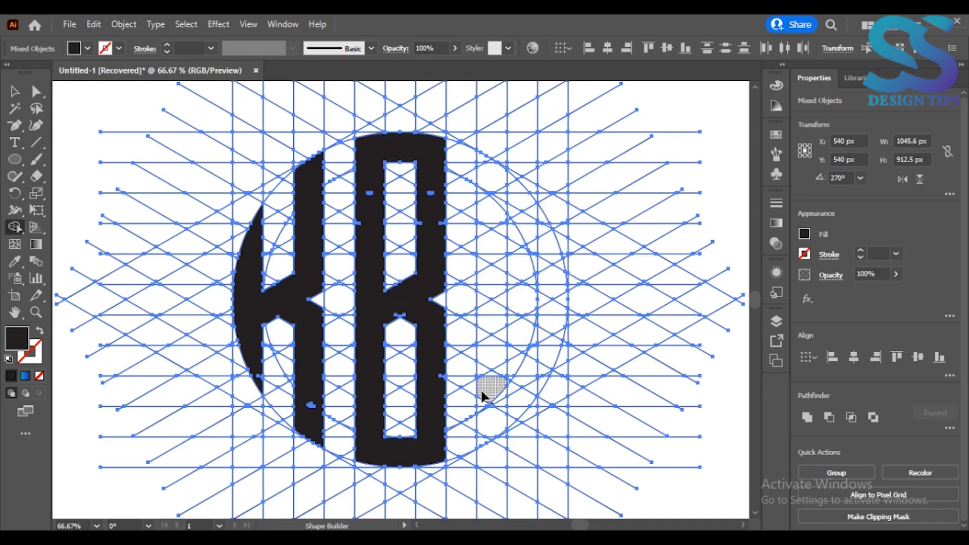
- Merge the cells forming the S: the upper curved tip, the straight stem, the middle bar and the lower curve
mouse_move(550, 228)
left_mouse_down()
mouse_move(494, 193)
mouse_move(486, 163)
mouse_move(488, 216)
mouse_move(498, 222)
mouse_move(492, 178)
left_mouse_up()
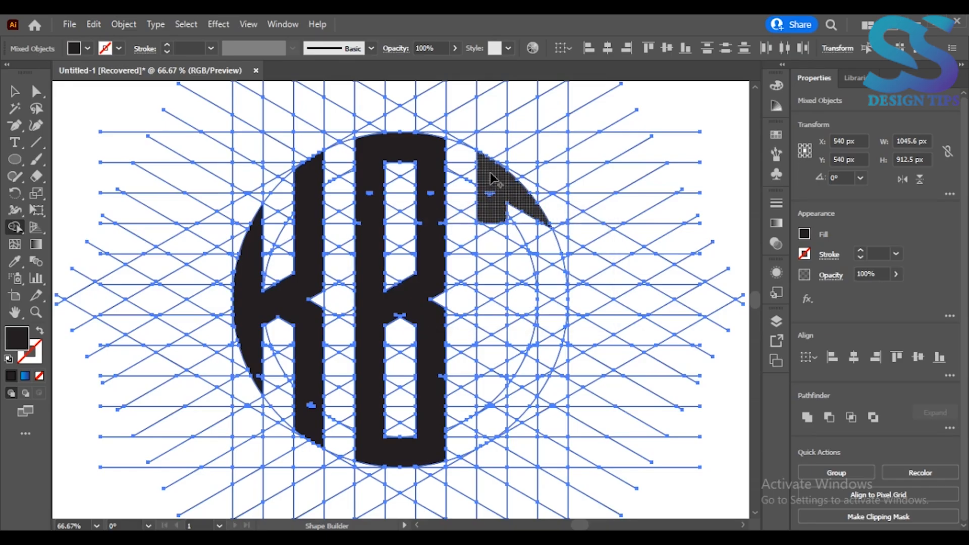
left_click_drag(485, 303, 502, 227)
mouse_move(489, 303)
left_mouse_down()
mouse_move(557, 310)
mouse_move(508, 288)
mouse_move(534, 374)
mouse_move(520, 402)
left_mouse_up()
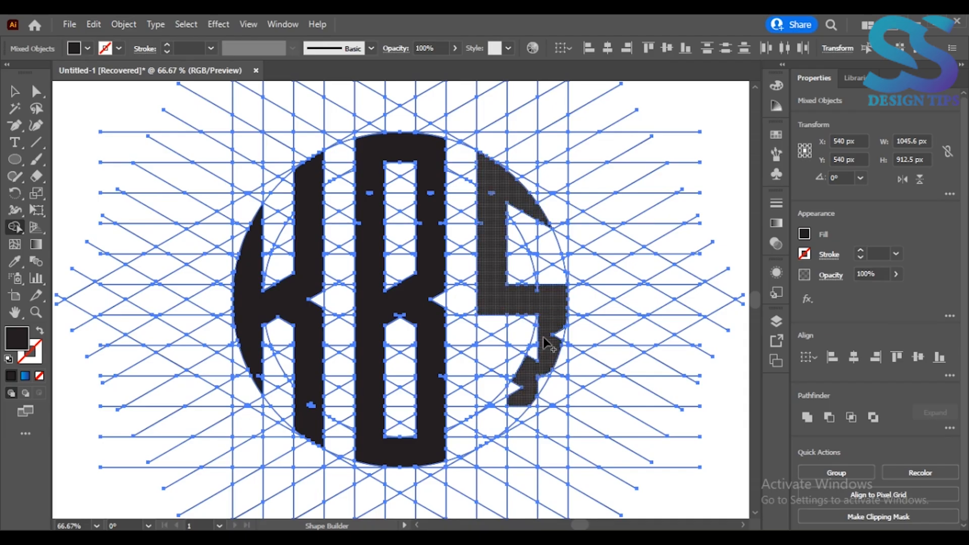
left_click_drag(530, 352, 530, 365)
mouse_move(560, 335)
left_mouse_down()
mouse_move(538, 359)
mouse_move(534, 346)
mouse_move(550, 374)
mouse_move(529, 407)
mouse_move(528, 394)
mouse_move(481, 442)
mouse_move(518, 386)
mouse_move(499, 436)
left_mouse_up()
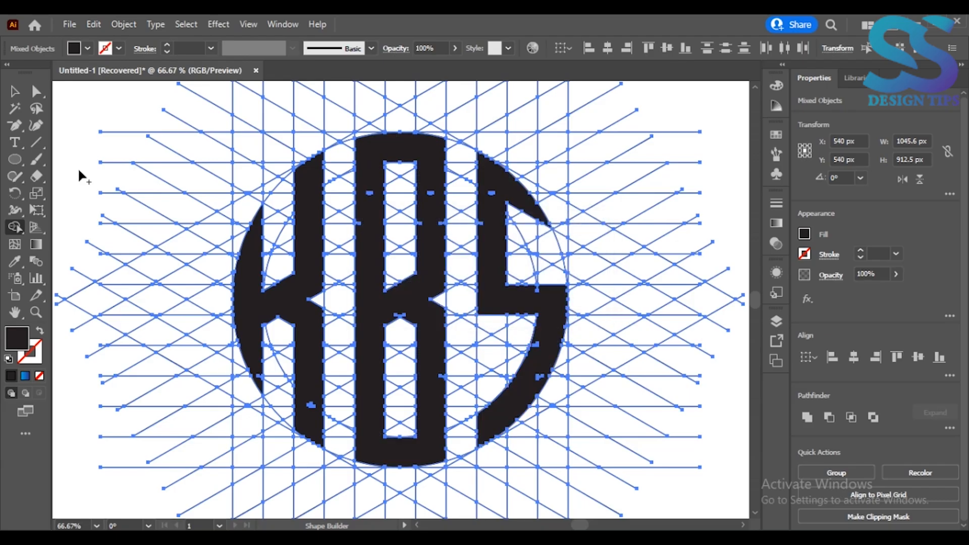
- Select all the unfilled grid lines with the Magic Wand and delete them, leaving the black letters
left_click(14, 108)
left_click(97, 155)
left_click(232, 187)
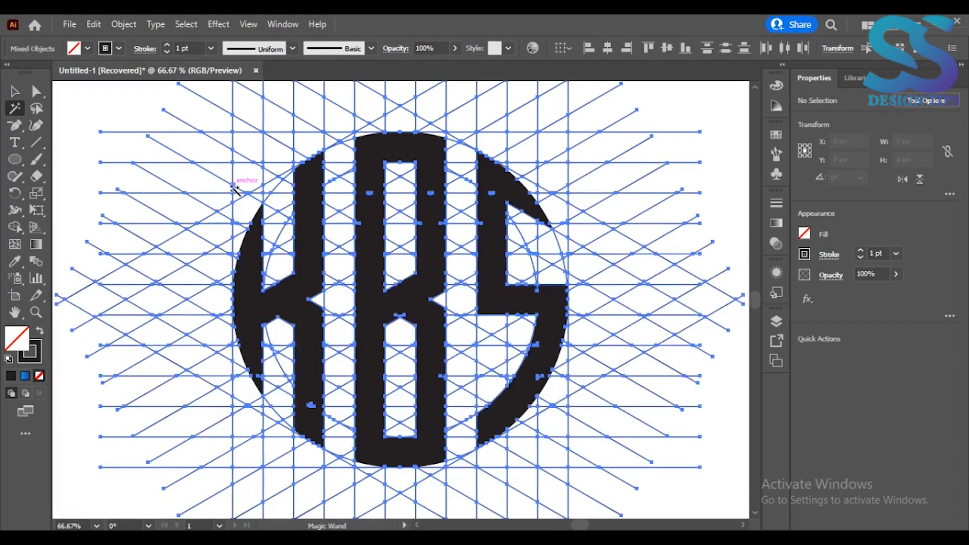
key("Delete")
key("ctrl+0")
- Select the three letters and scale them up proportionally from the center to about 861 px wide
left_click(14, 91)
left_click_drag(232, 163, 555, 440)
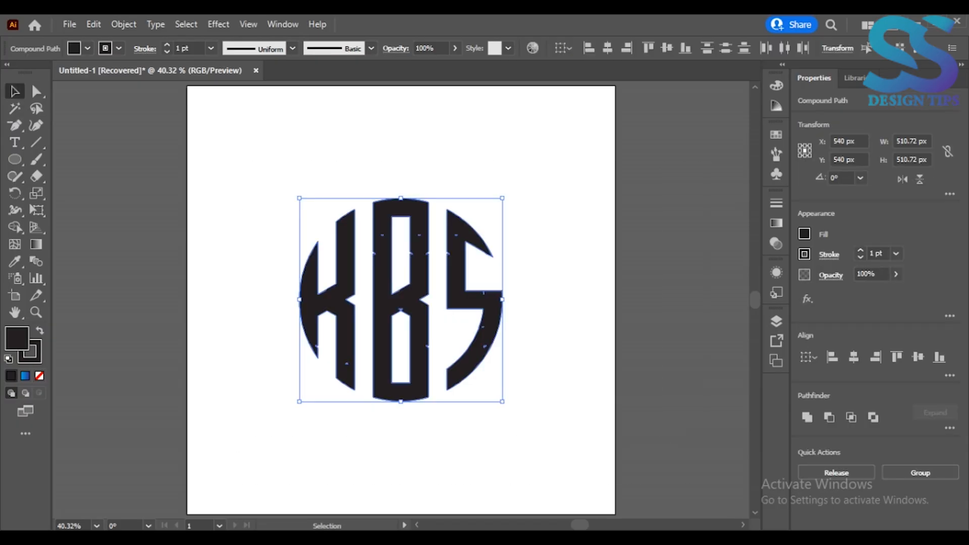
mouse_move(502, 299)
left_mouse_down()
mouse_move(511, 295)
mouse_move(574, 333)
left_mouse_up()
- Set the stroke weight of the KBS letters to 28 pt
left_click(167, 45)
left_click(167, 45)
left_click(170, 46)
left_click(170, 47)
left_click(170, 47)
left_click(170, 46)
left_click(170, 47)
left_click(170, 47)
left_click(169, 46)
- Expand both the fill and the stroke of the letters
left_click(124, 24)
left_click(183, 192)
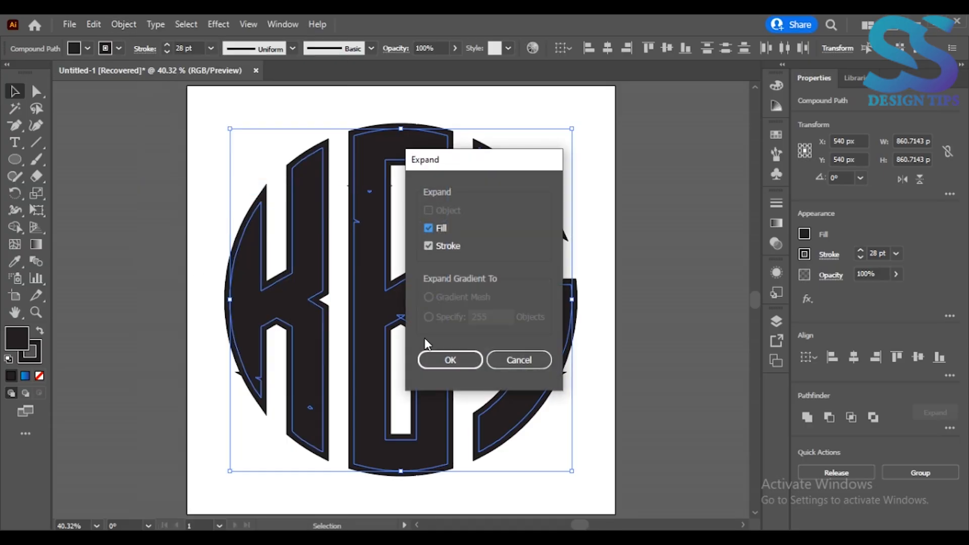
left_click(462, 360)
- Unite the expanded letter shapes and center the result horizontally and vertically on the artboard
left_click(808, 407)
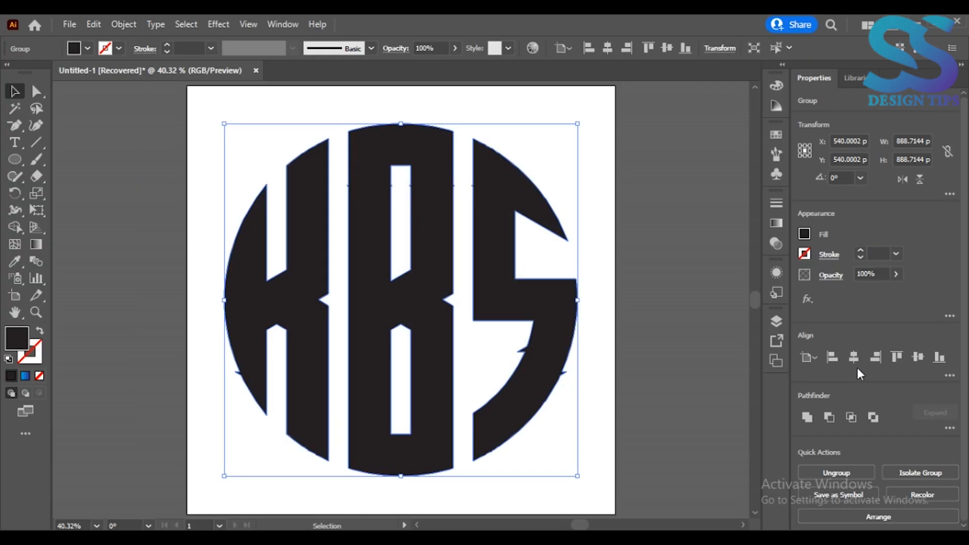
left_click(855, 358)
left_click(918, 357)
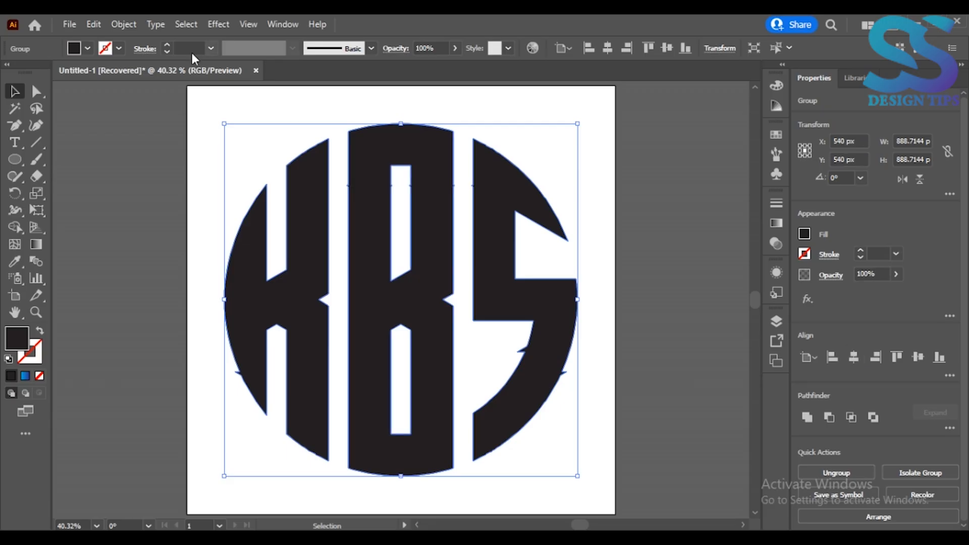
- Delete the stray protruding anchor points on the K's lower outer curve and on the S's inner and outer curves
left_click(37, 91)
left_click(15, 125)
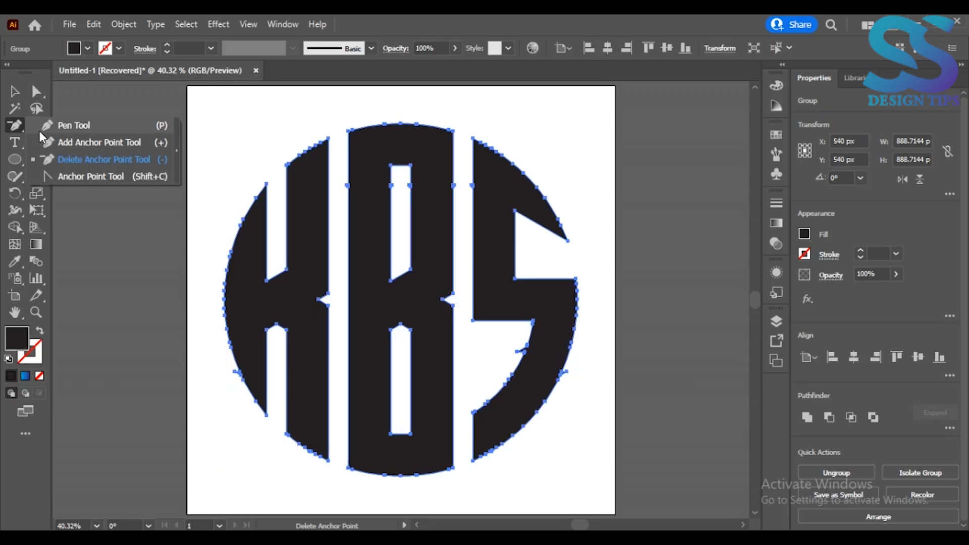
left_click(59, 164)
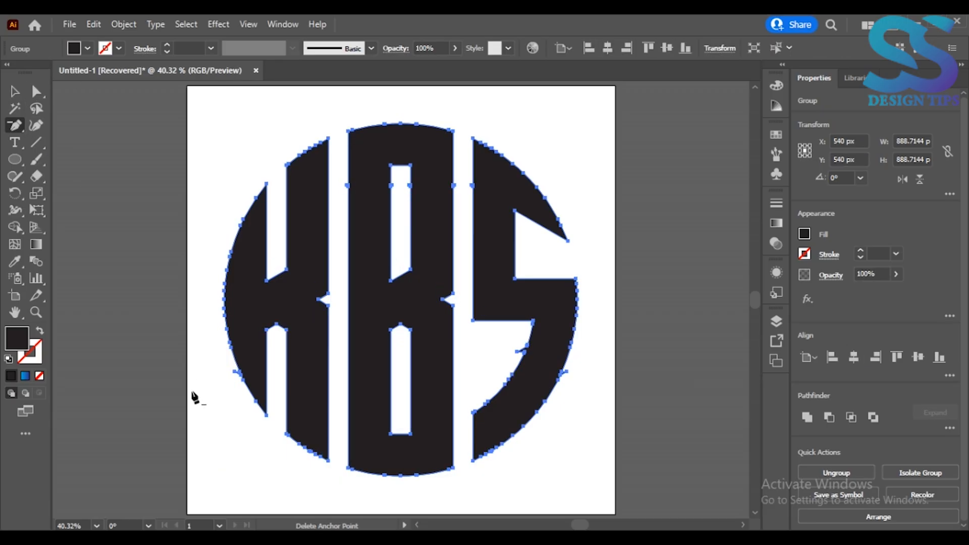
left_click(235, 372)
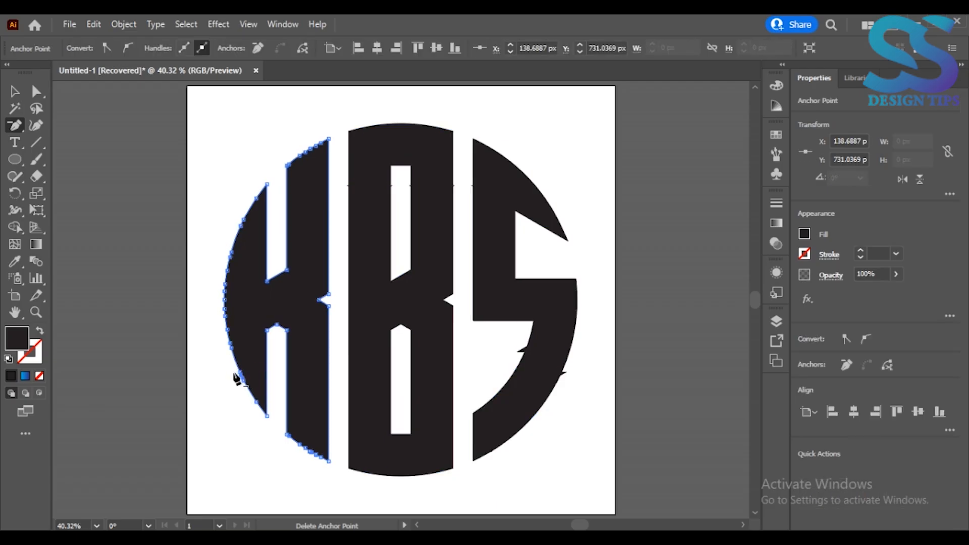
left_click(522, 349)
left_click(568, 373)
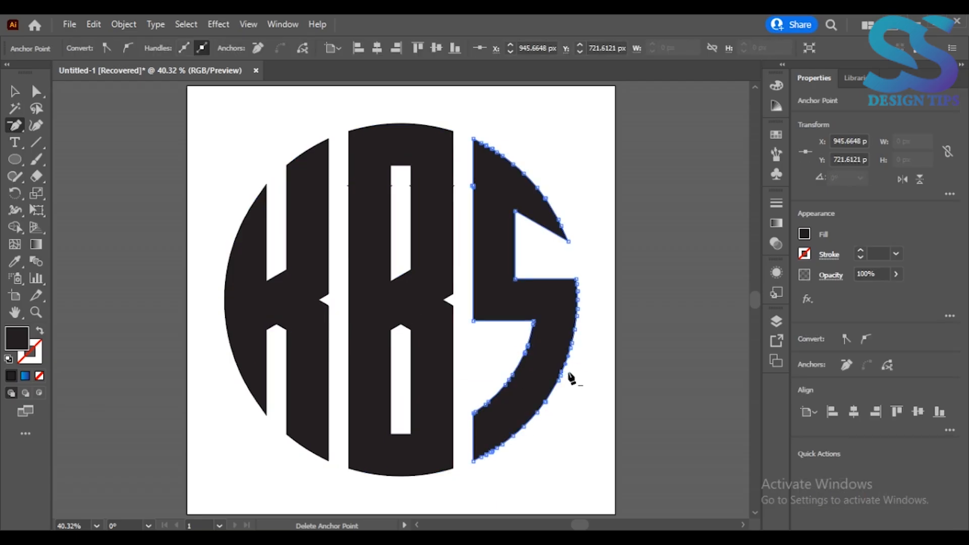
- Enlarge the notch on the K's right edge by moving its inner tip to about X 303 px and spreading its outer corners
left_click(36, 92)
left_click(146, 164)
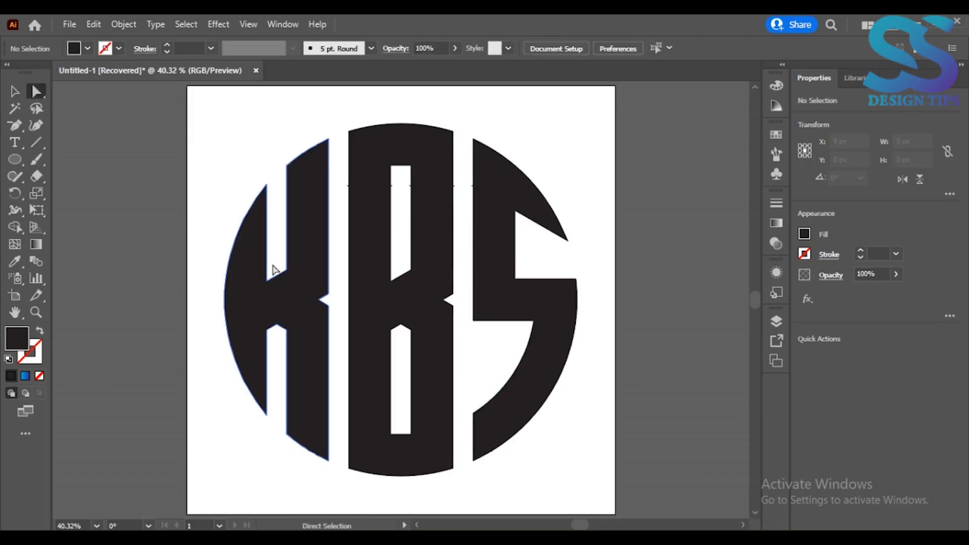
left_click(315, 301)
left_click(318, 301)
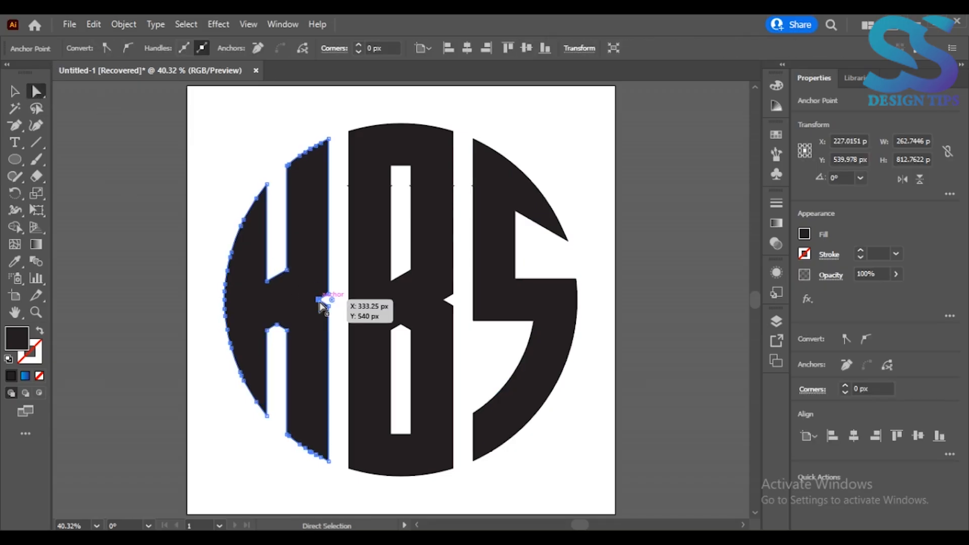
mouse_move(321, 305)
left_mouse_down()
mouse_move(330, 299)
mouse_move(329, 313)
mouse_move(306, 300)
left_mouse_up()
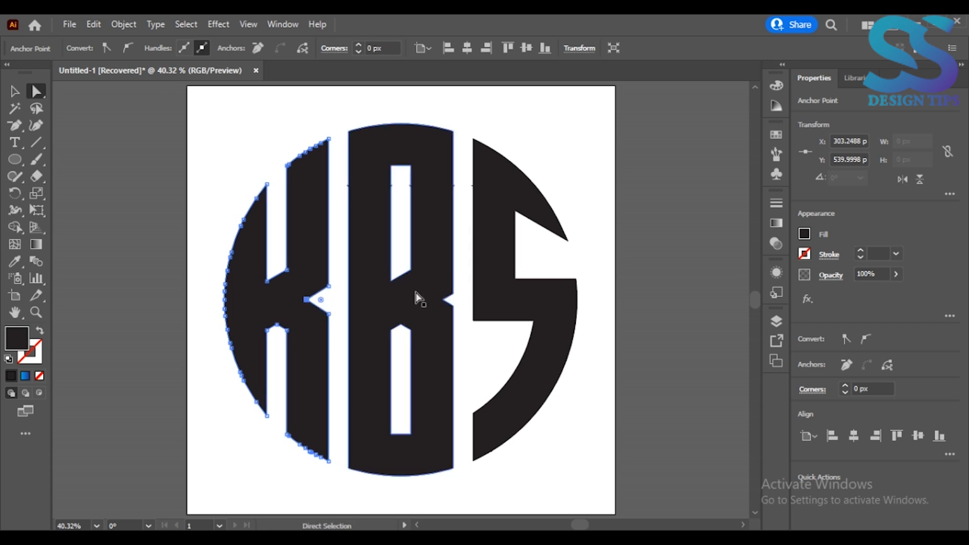
- Enlarge the B's right-edge notch to match the K's, moving its tip inward and its lower corner to about Y 574.5 px
left_click(444, 301)
left_click_drag(444, 301, 455, 300)
left_click_drag(455, 299, 454, 313)
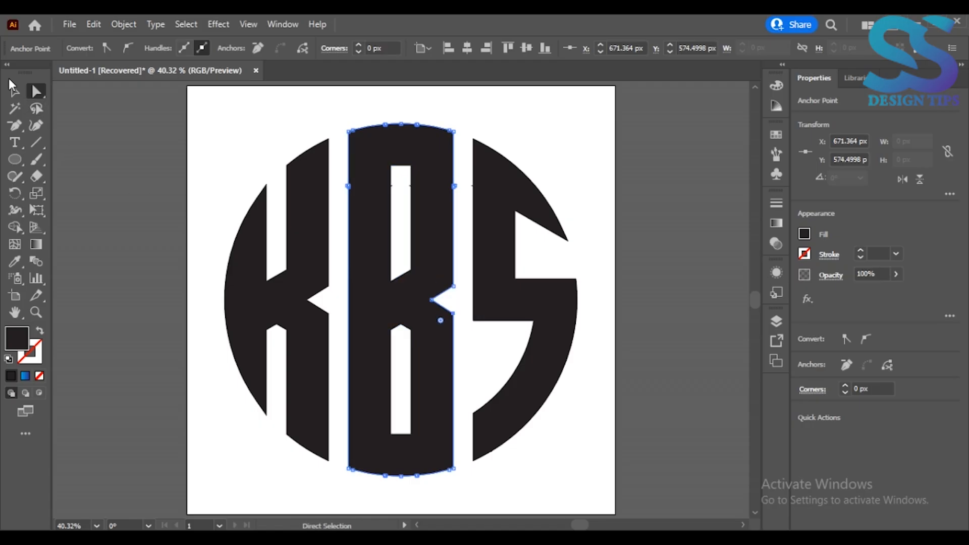
- Apply a linear gradient fill to the whole KBS group and set its starting color stop to light blue
left_click(14, 90)
left_click(198, 155)
left_click(578, 321)
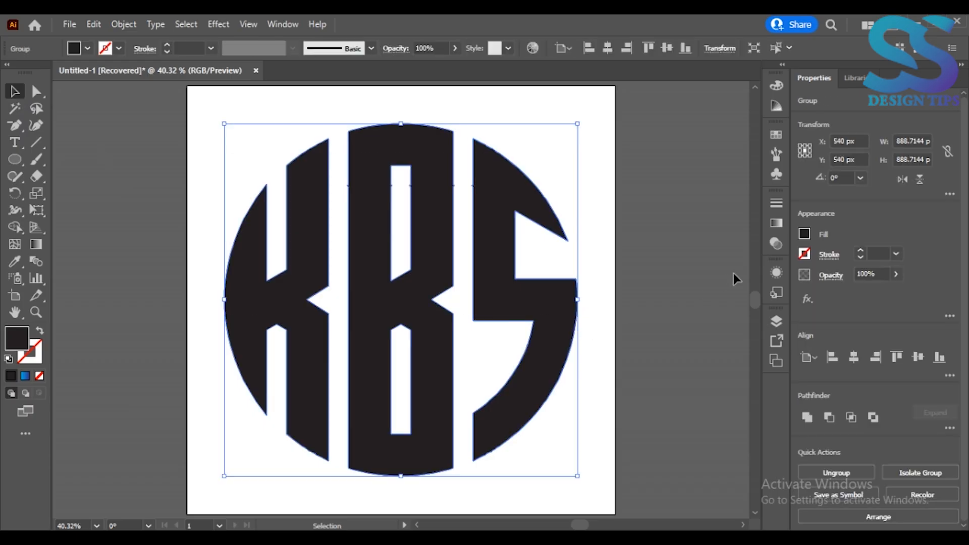
left_click(776, 223)
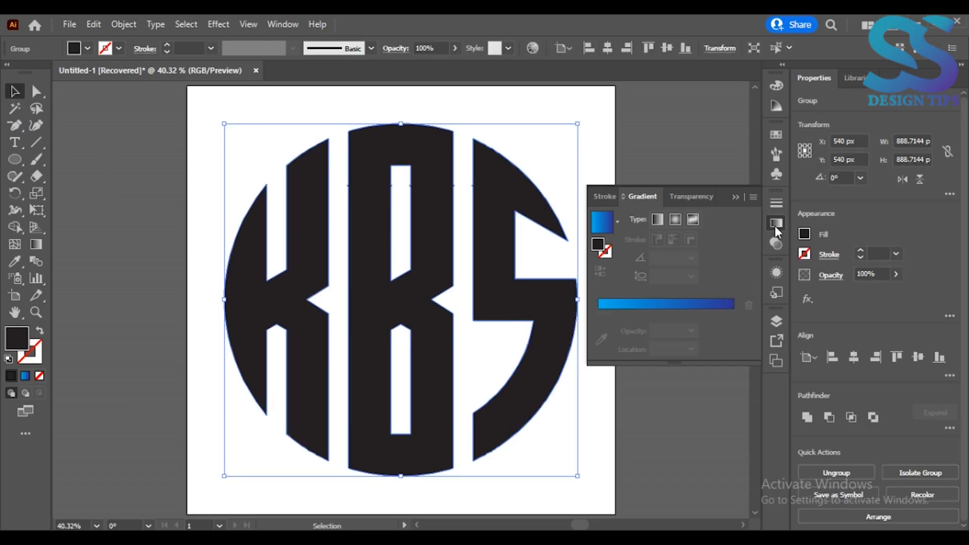
left_click(617, 222)
left_click(598, 250)
double_click(598, 311)
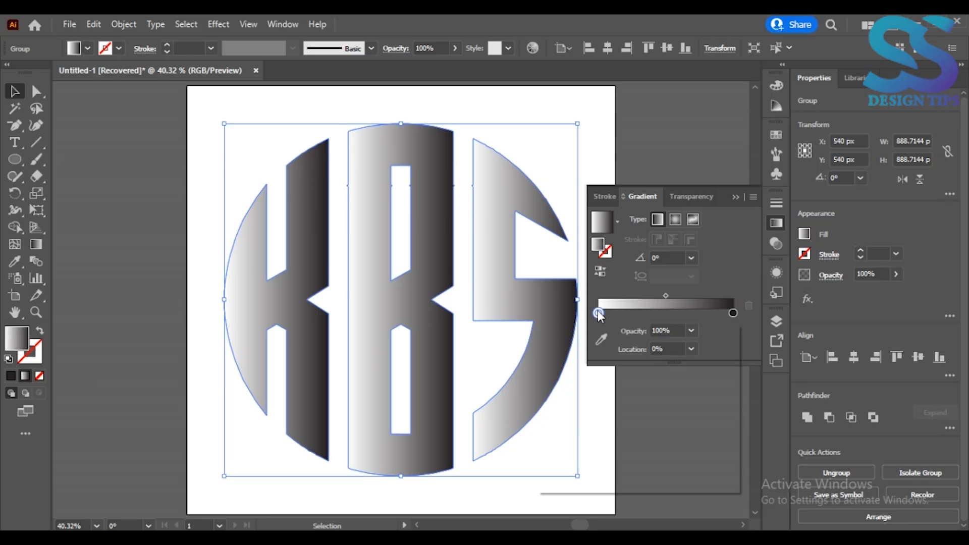
left_click(621, 358)
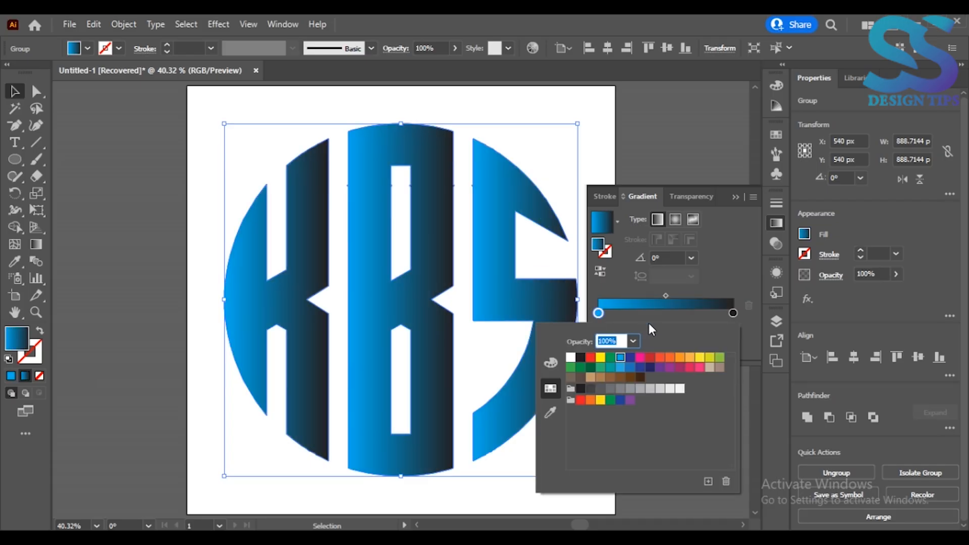
- Set the ending color stop of the letters' gradient to dark blue
double_click(732, 313)
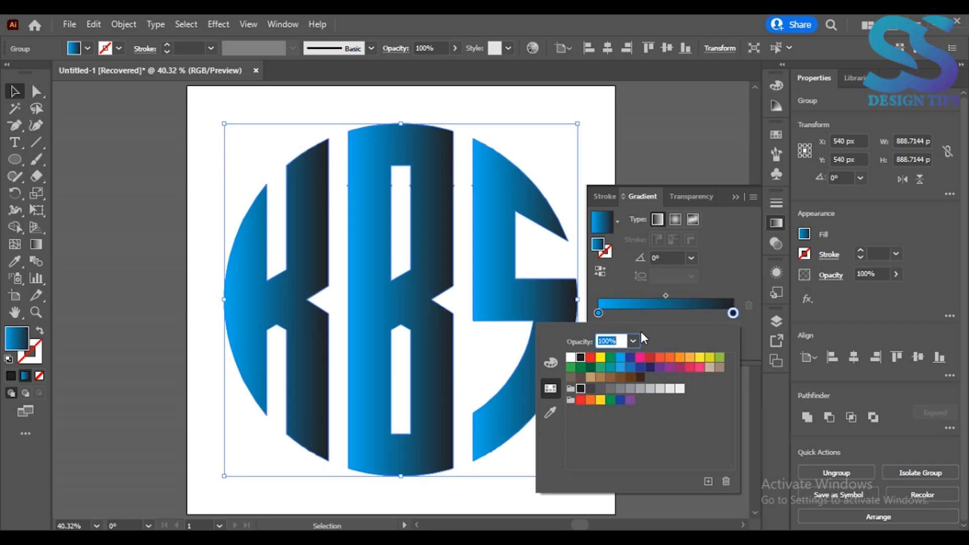
left_click(630, 357)
left_click(735, 196)
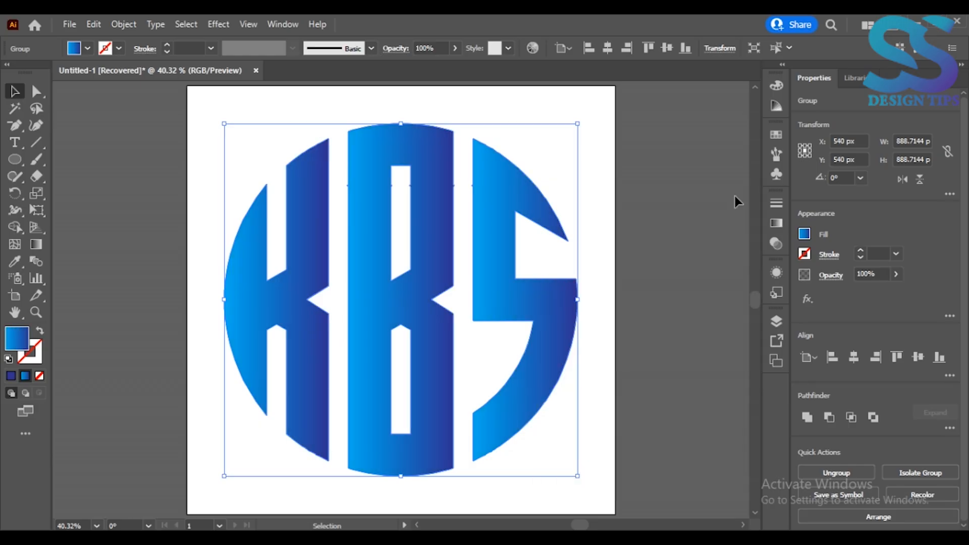
- Shift the gradient-filled KBS logo sideways and realign it to the horizontal center of the artboard
left_click(623, 249)
left_click(556, 323)
left_click(854, 358)
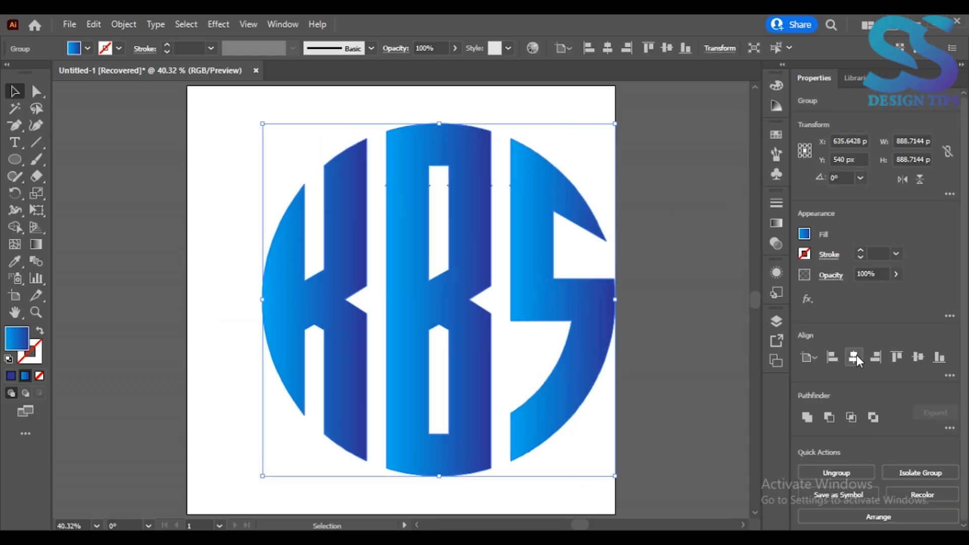